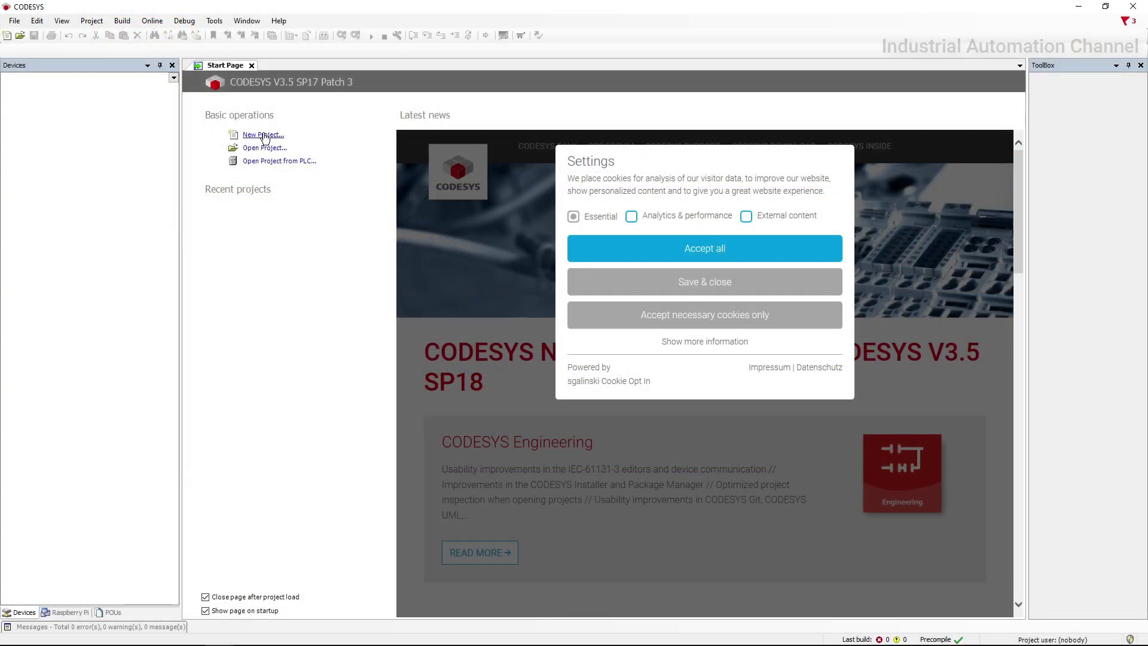
Create a standard project for CODESYS Control Win V3 x64 with PLC_PRG in Structured Text.
click(263, 135)
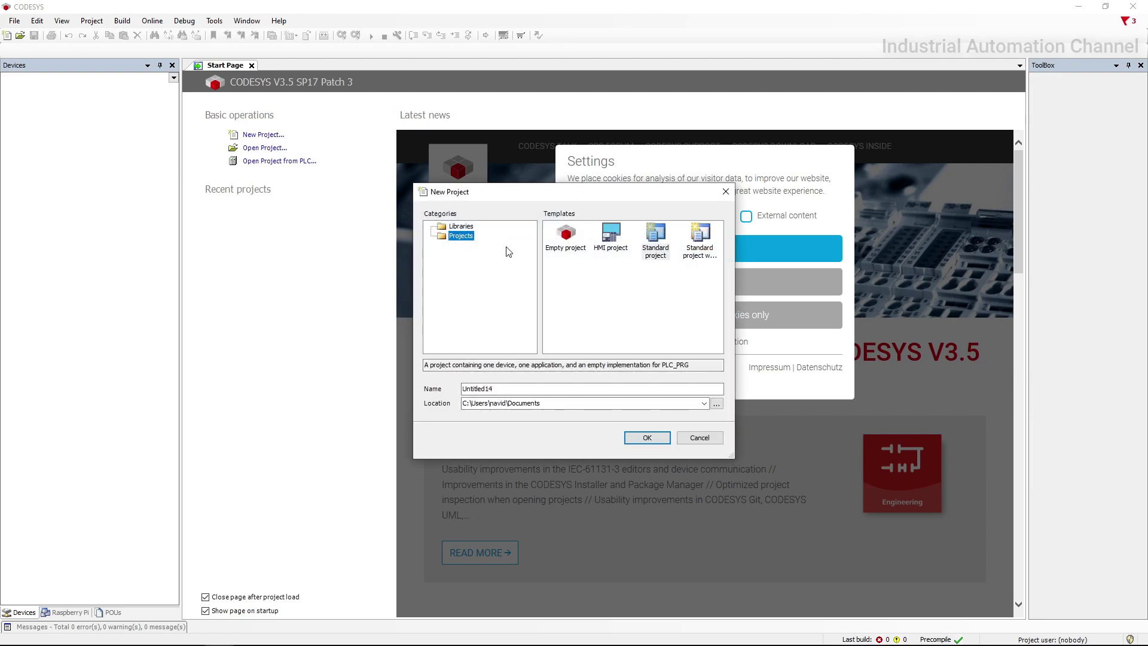
click(656, 241)
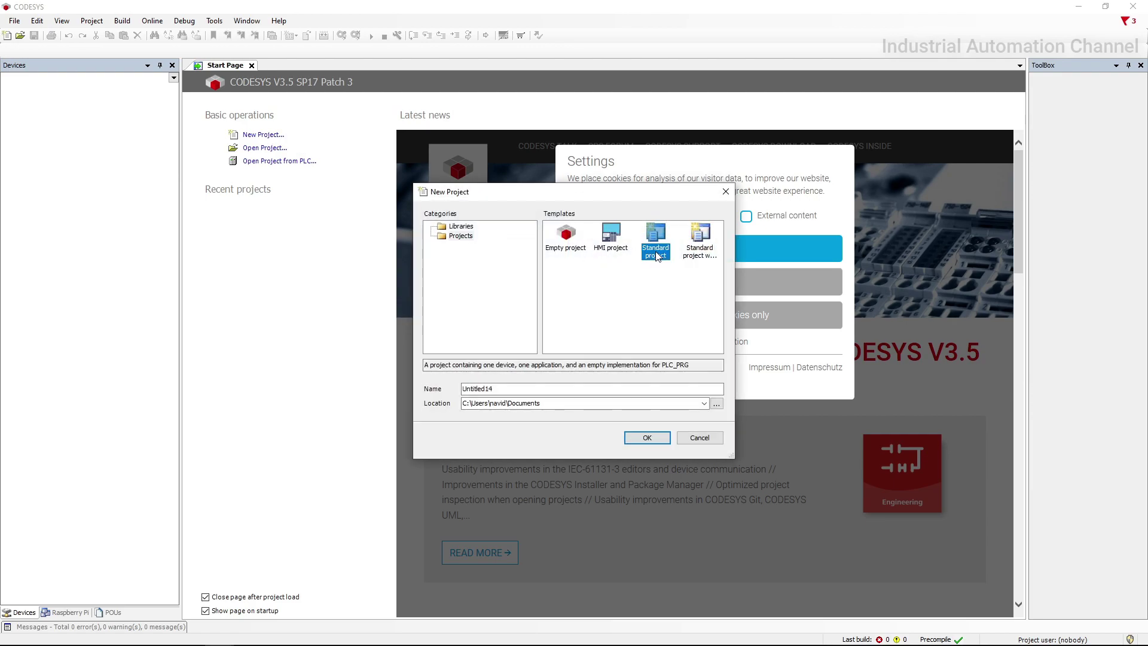
click(647, 437)
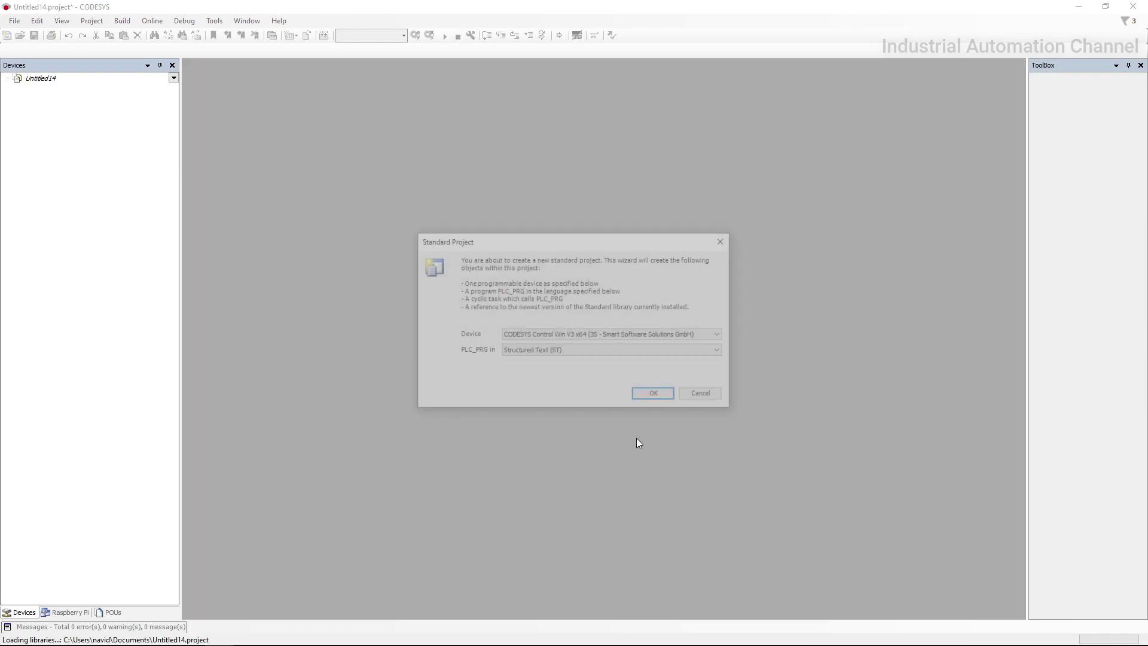
click(643, 351)
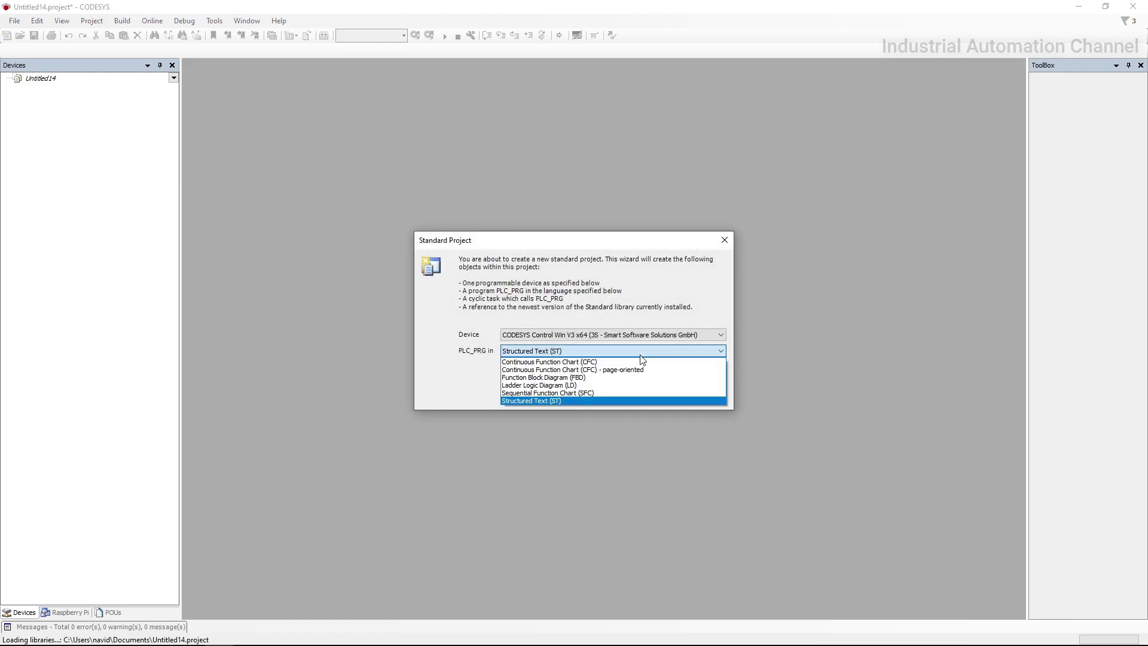
click(555, 399)
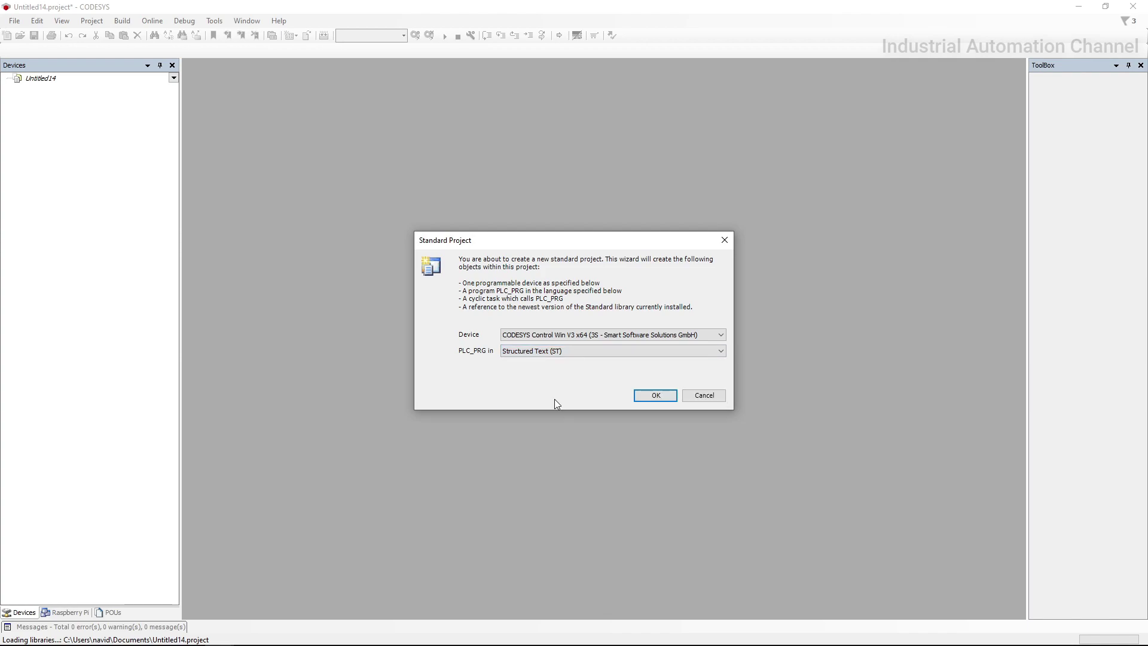
click(568, 336)
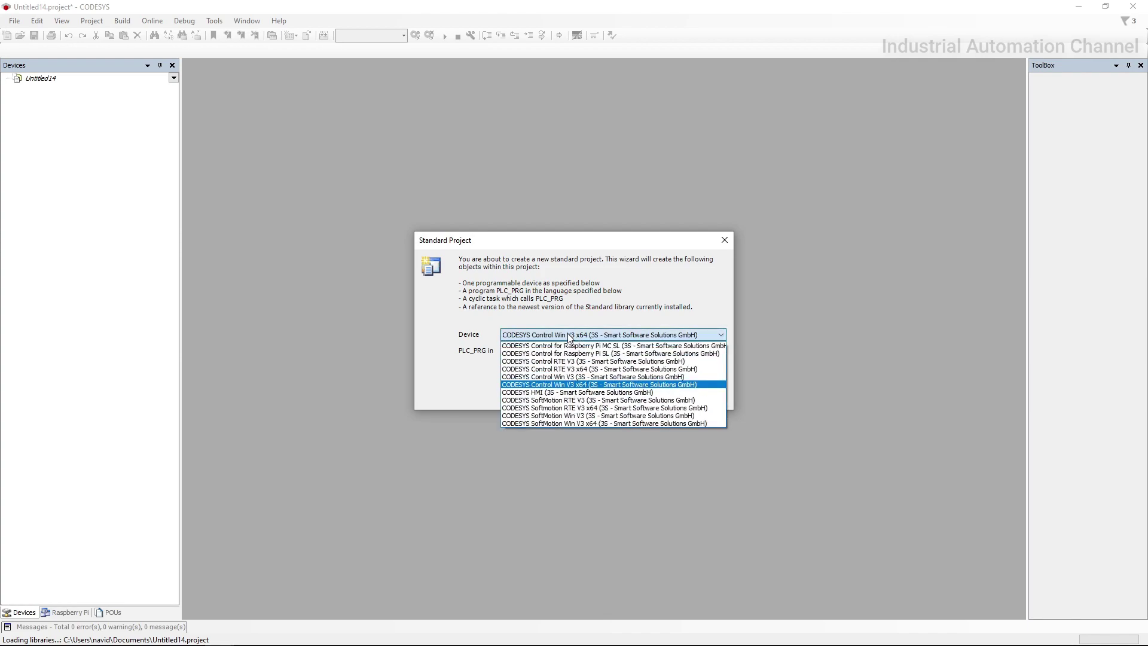
click(568, 339)
click(653, 396)
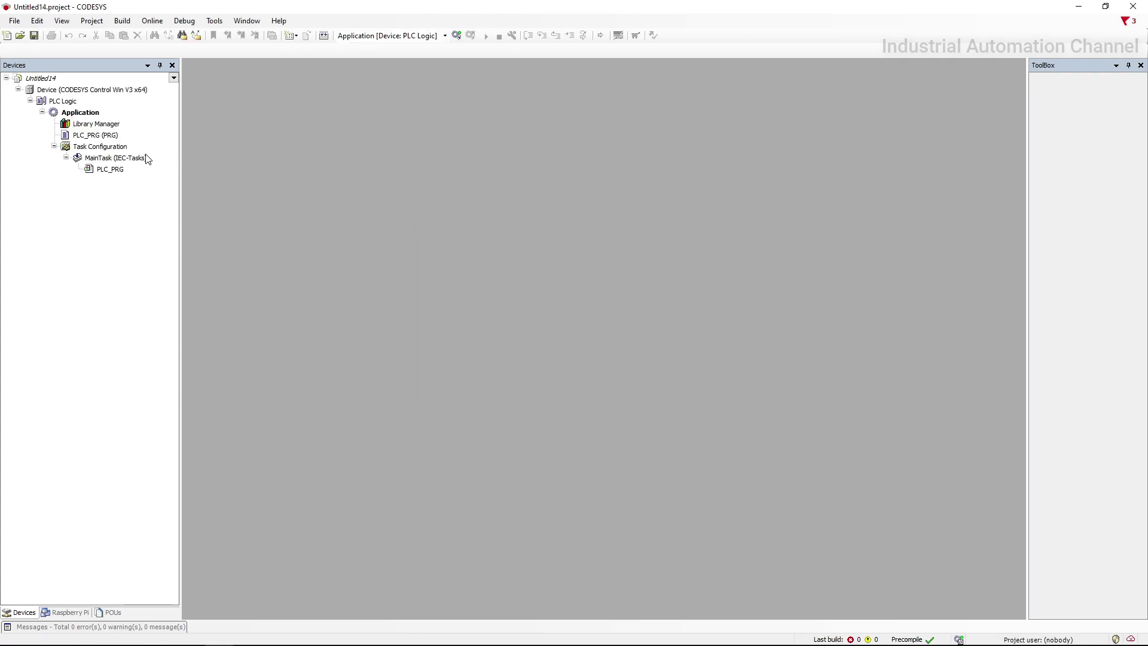
Open PLC_PRG and declare NC_Start, NO_start, output1 and Output2 as BOOL under VAR.
double_click(95, 134)
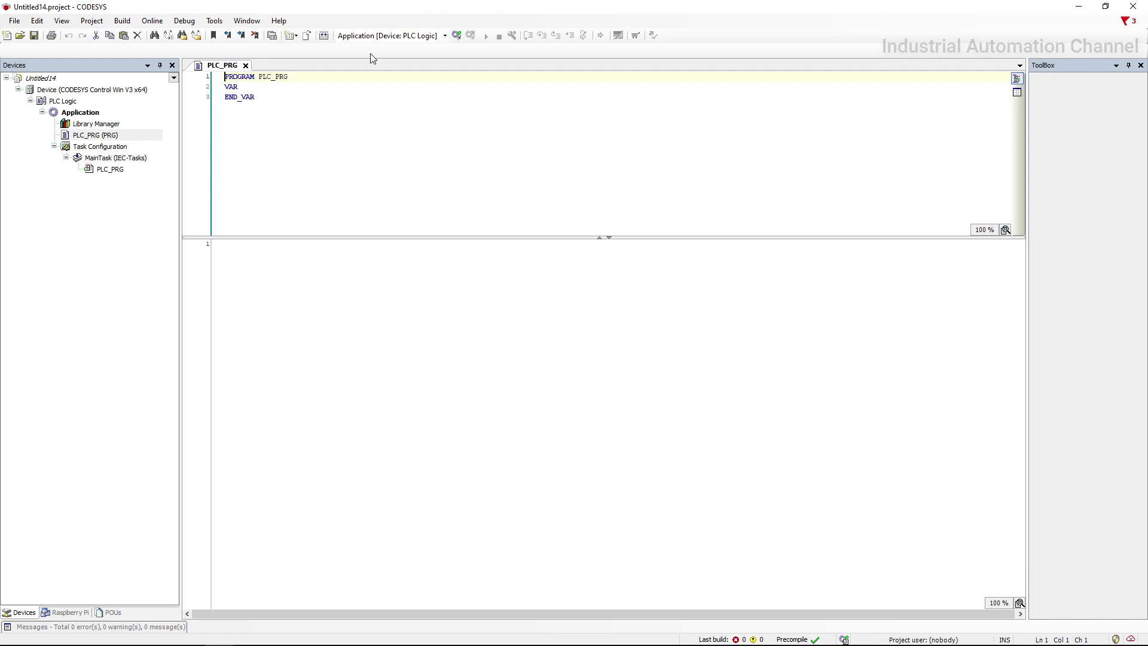
click(266, 86)
key(Return)
text(NC_)
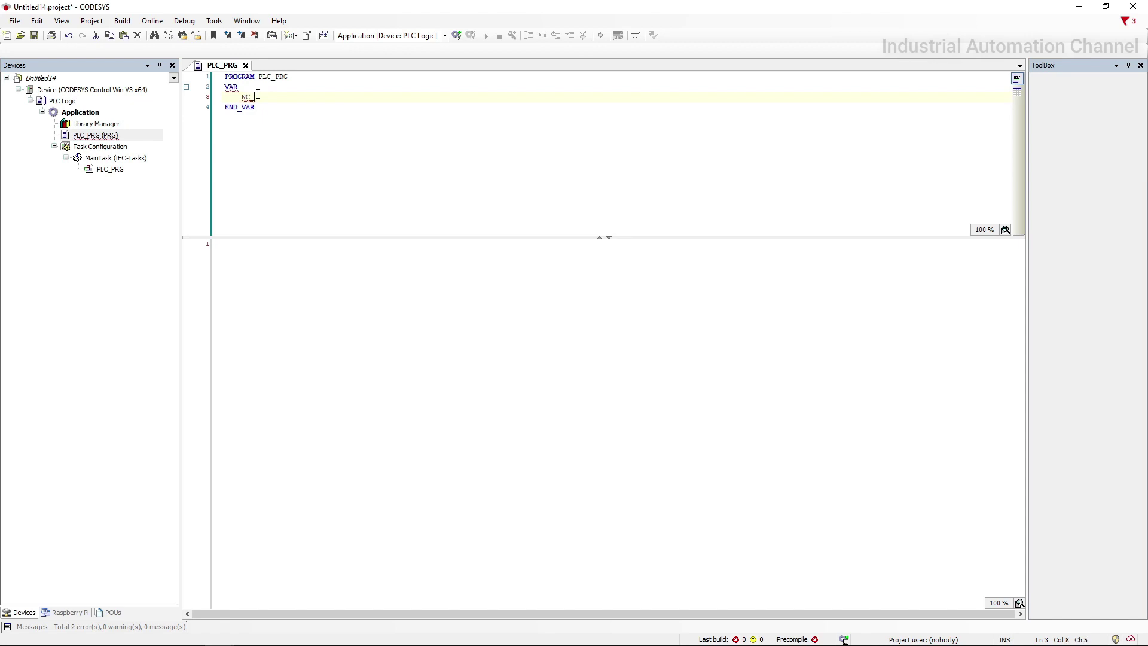
text(Start)
text(:bool;)
key(Return)
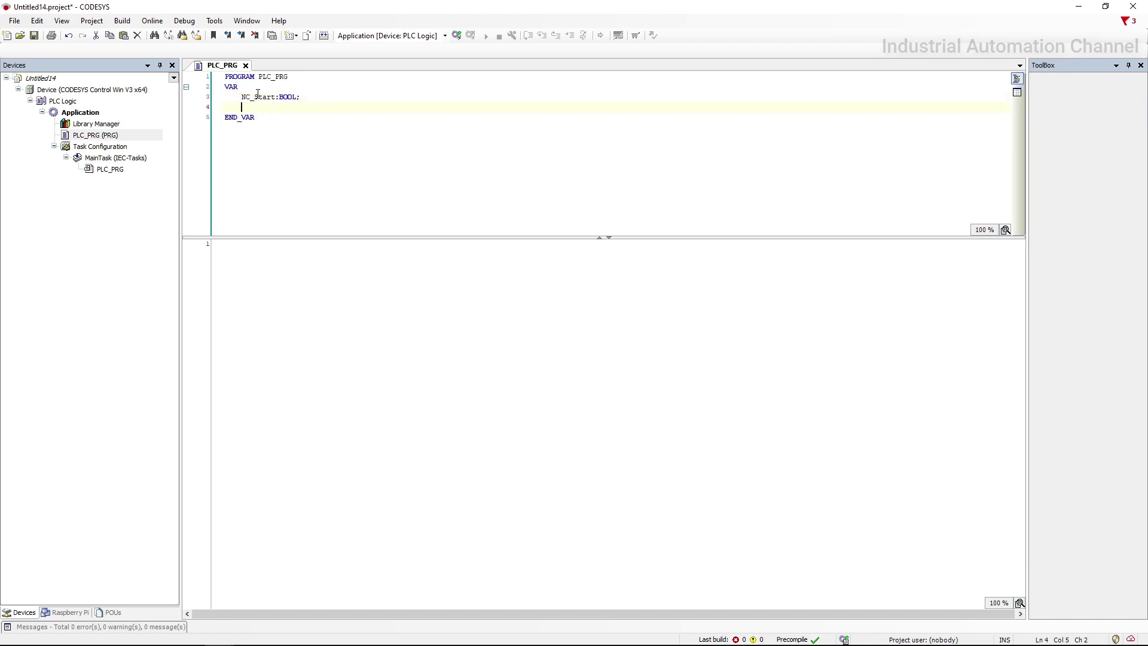
text(NC)
text(star)
text(t)
text(bool;)
key(Return)
text(coutput)
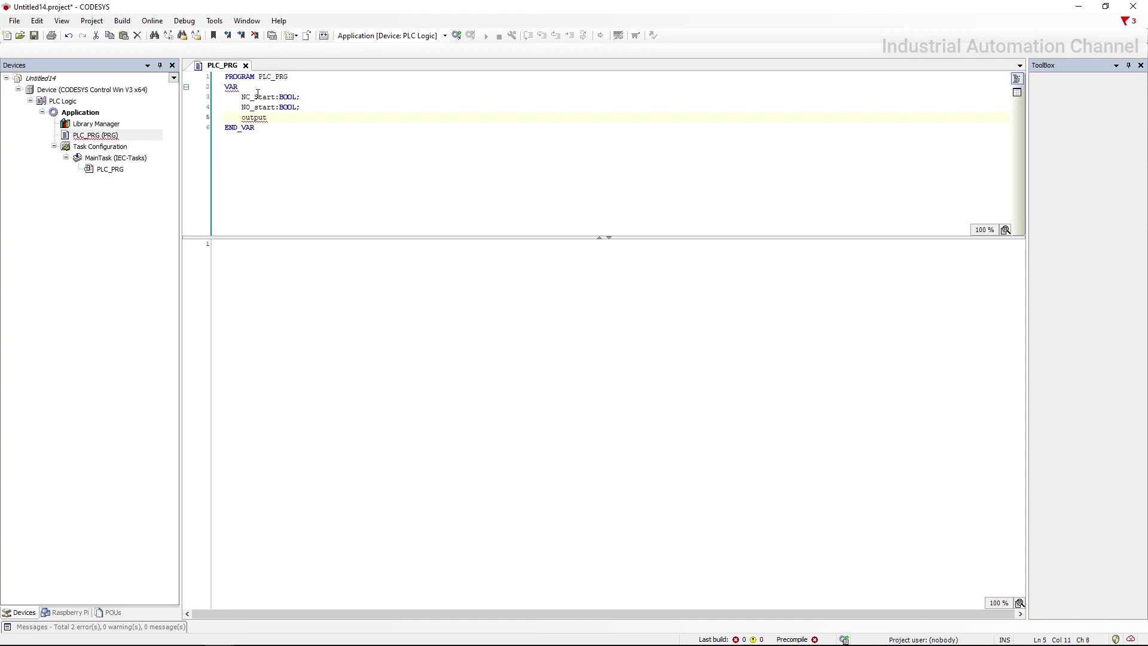
text(1:bool)
text(;)
key(Return)
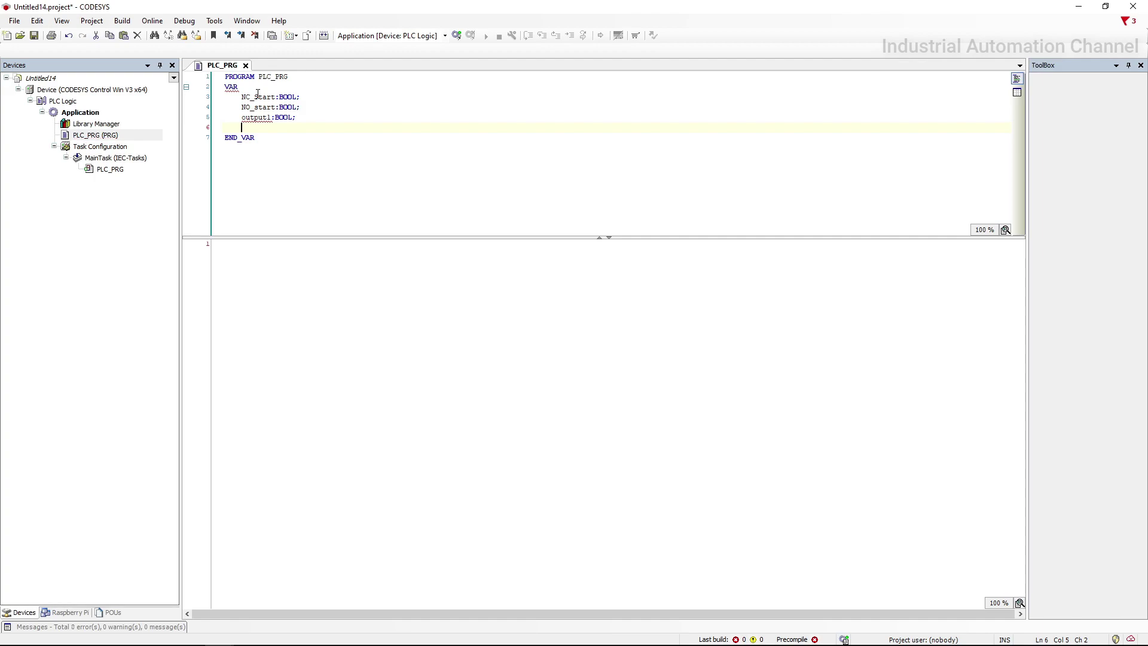
text(Output)
text(1)
key(BackSpace)
text(2:)
text(bool)
text(;)
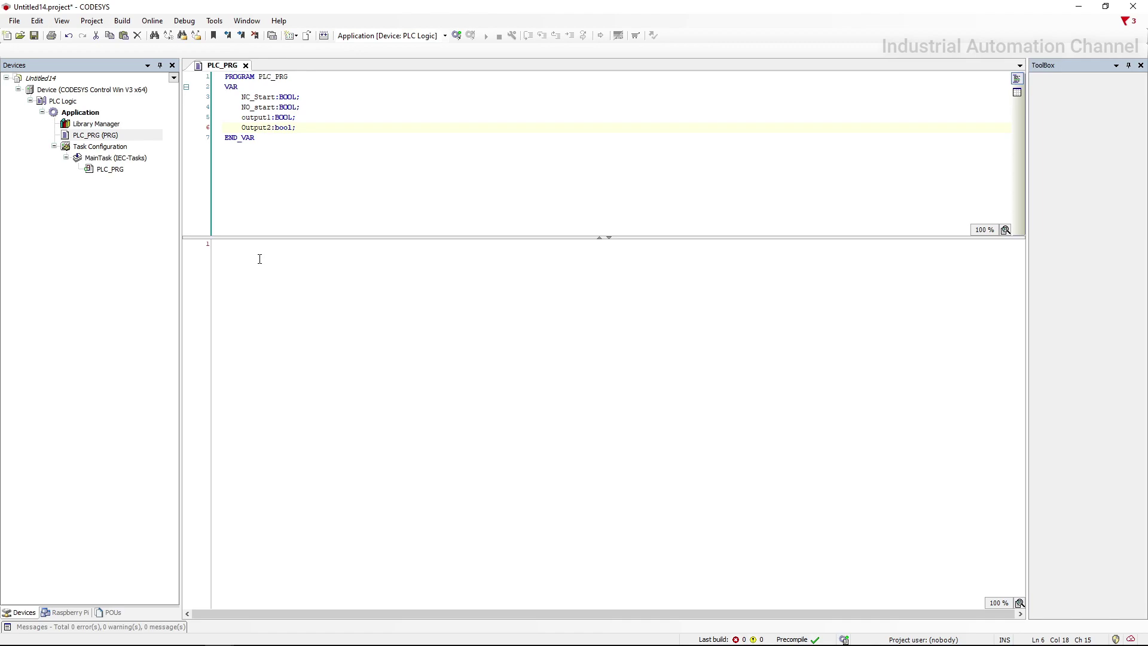
Write output1 := no_Start; and Output2 := not nc_start;, removing a stray parenthesis.
click(259, 259)
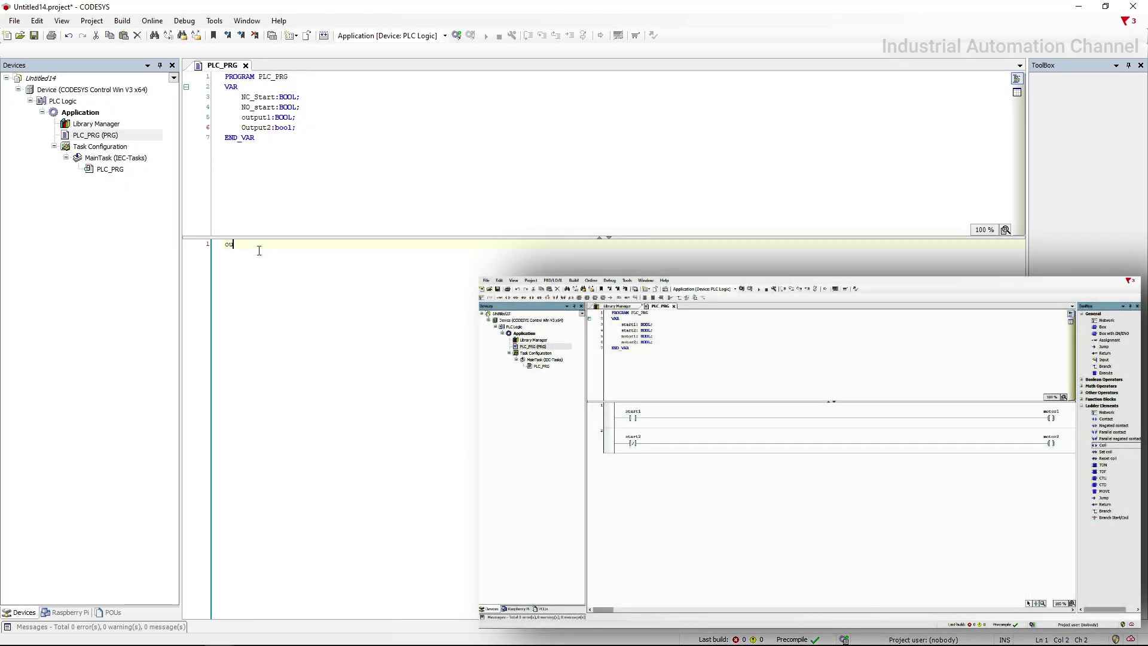
text(outp)
text(ut1:)
text(=)
text( no)
text(_Start)
text(;)
key(Return)
text(Outp)
text(ut2)
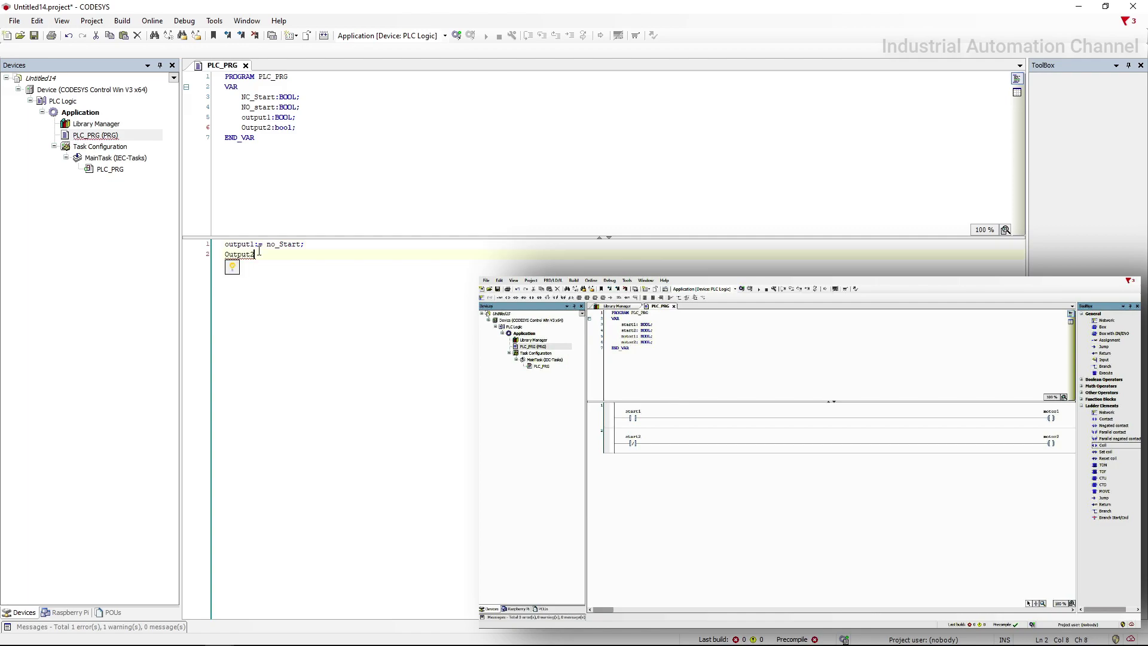
text(:=)
text( not )
text(nc)
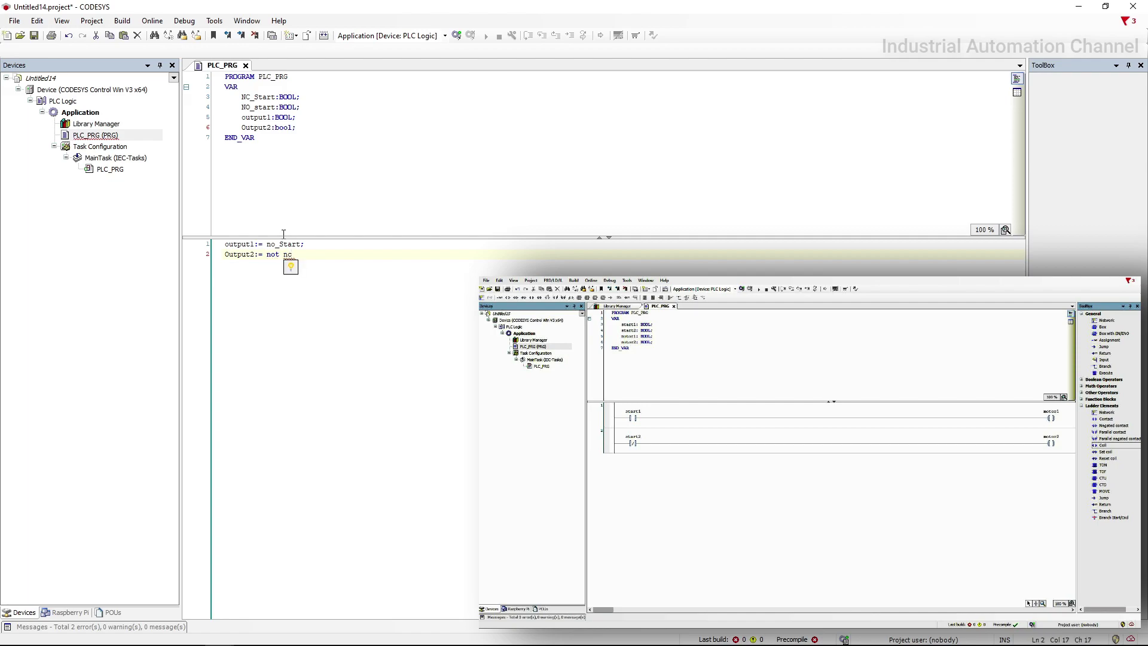
text(_start)
text(;)
click(263, 254)
text(()
key(BackSpace)
click(284, 255)
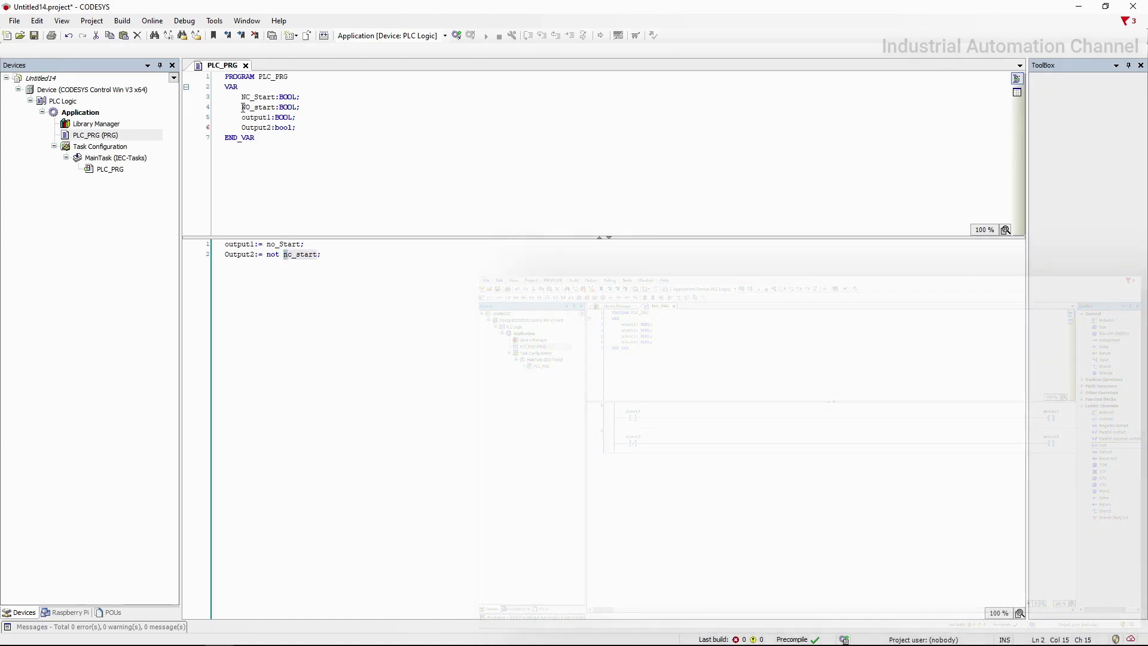
Insert a new first line above the code for the comment 'This is the first ST program.'.
click(249, 161)
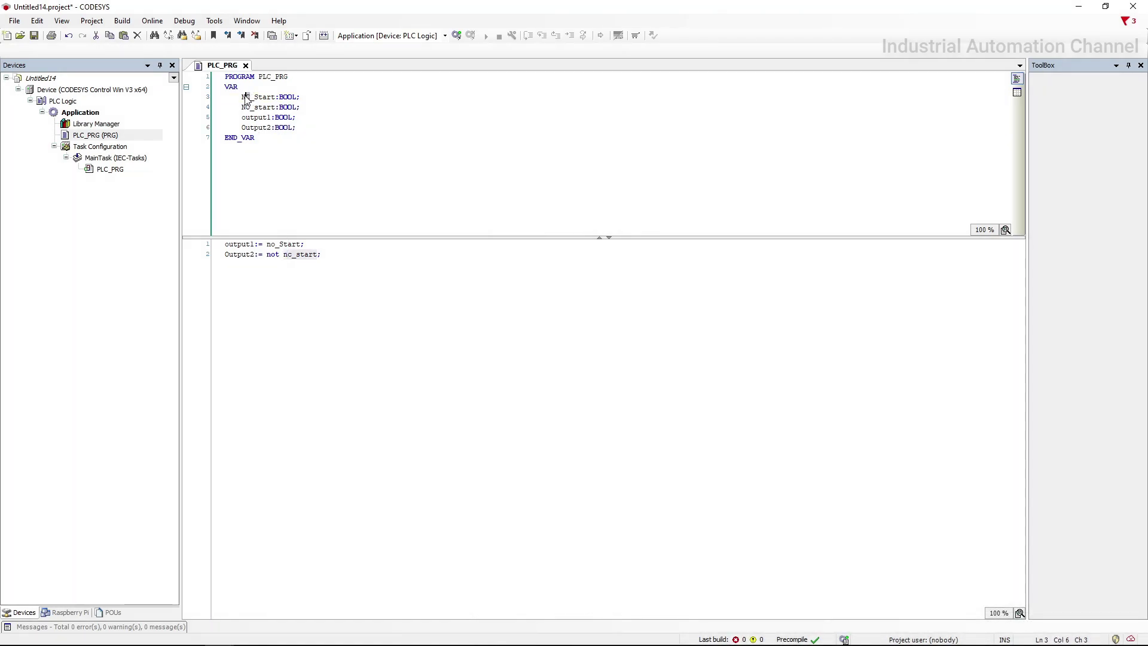
click(229, 255)
click(226, 244)
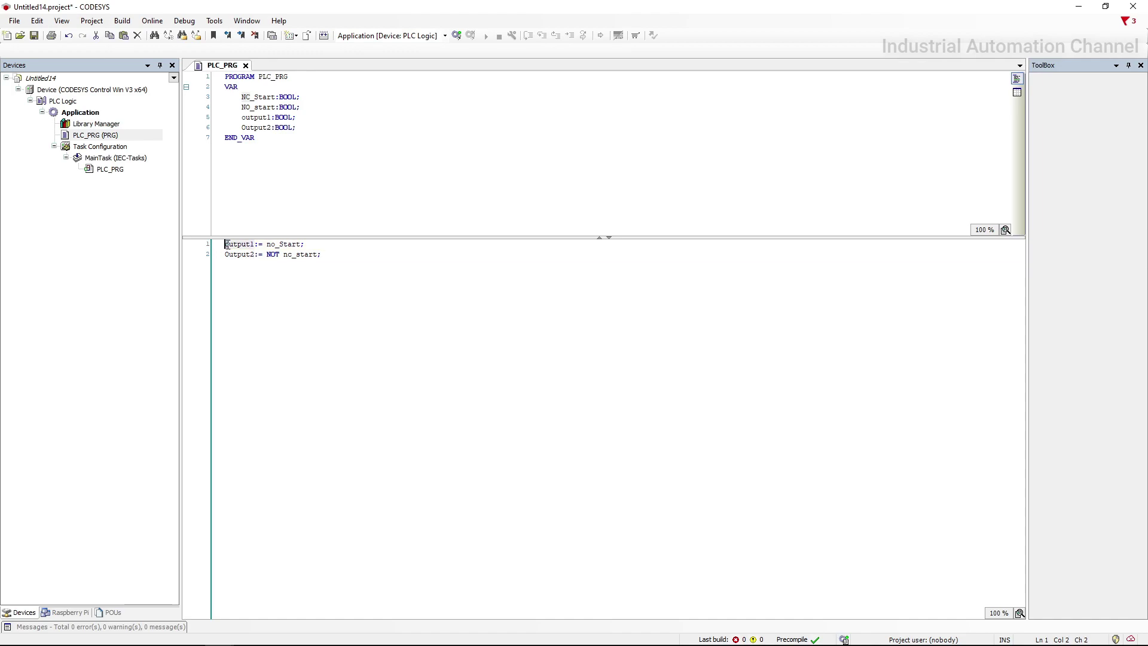
mouse_move(239, 244)
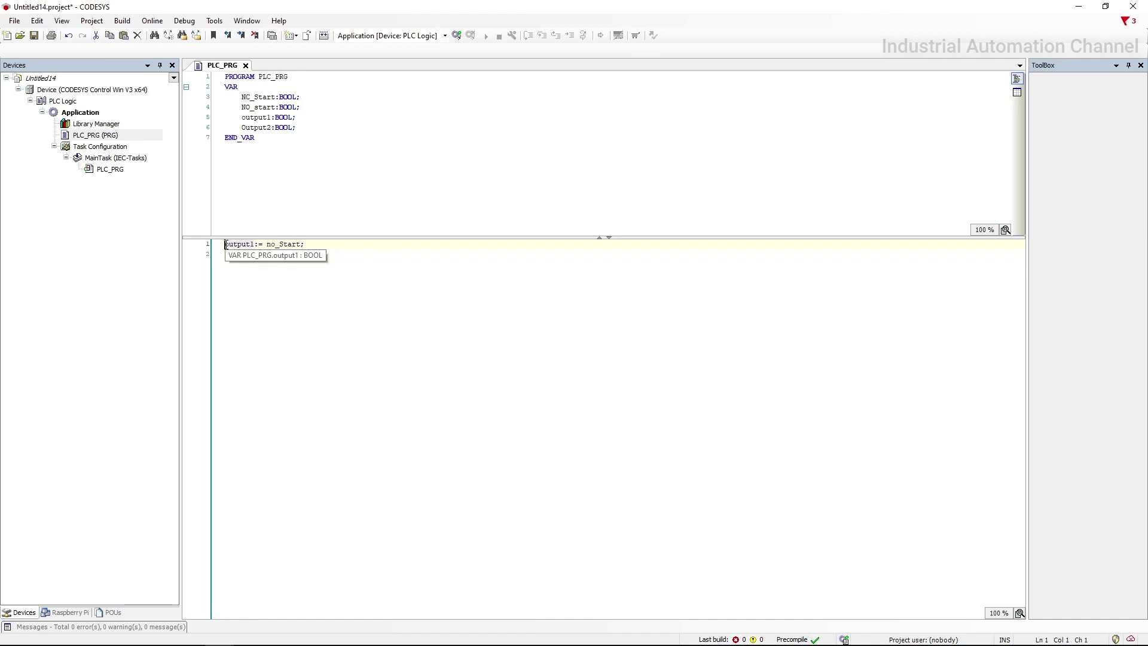
key(Return)
key(Up)
text(/)
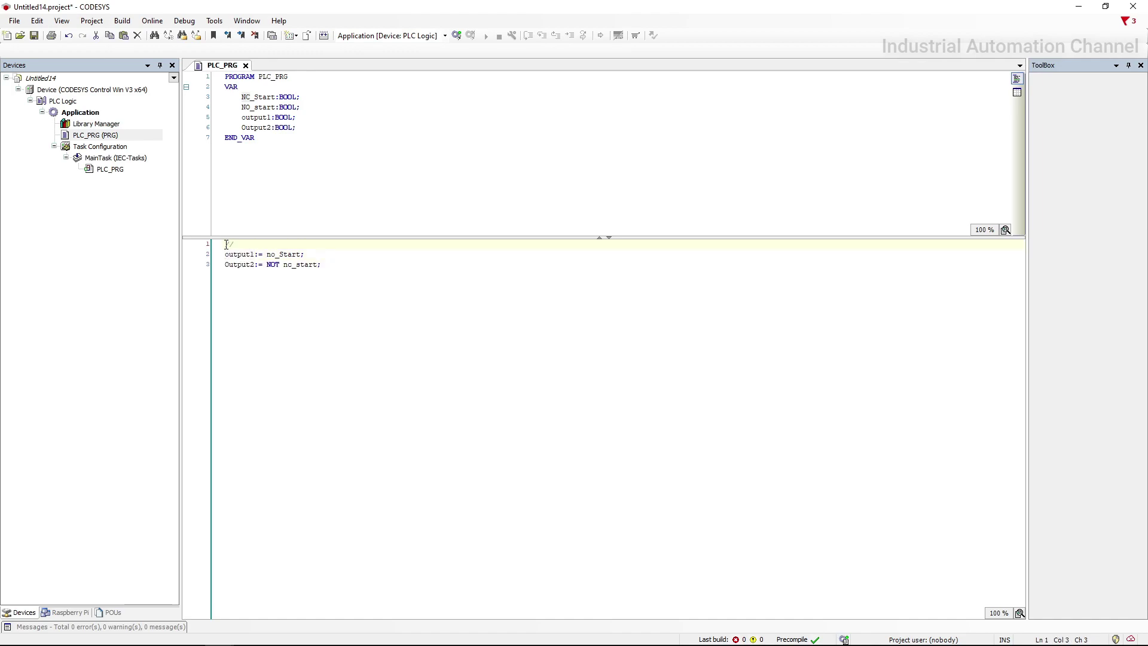
text(/ )
text(This is )
text(the f)
text(ir)
text(st ST p)
text(rogra)
text(m.)
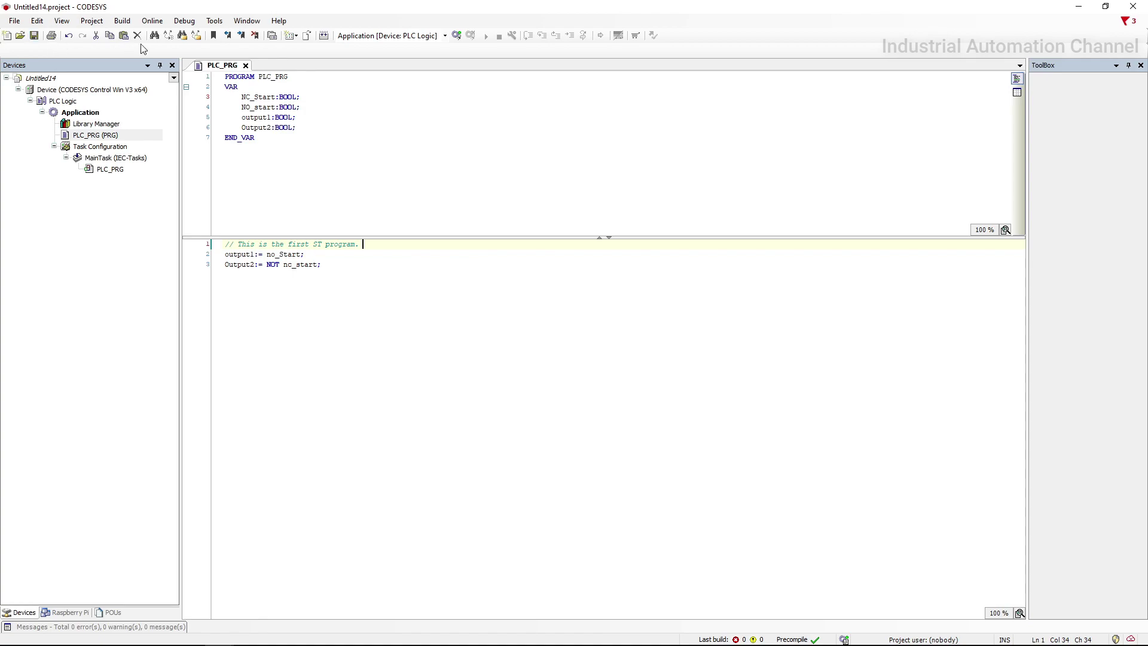
Enable simulation mode, log in with the application download, and start PLC_PRG running.
click(152, 20)
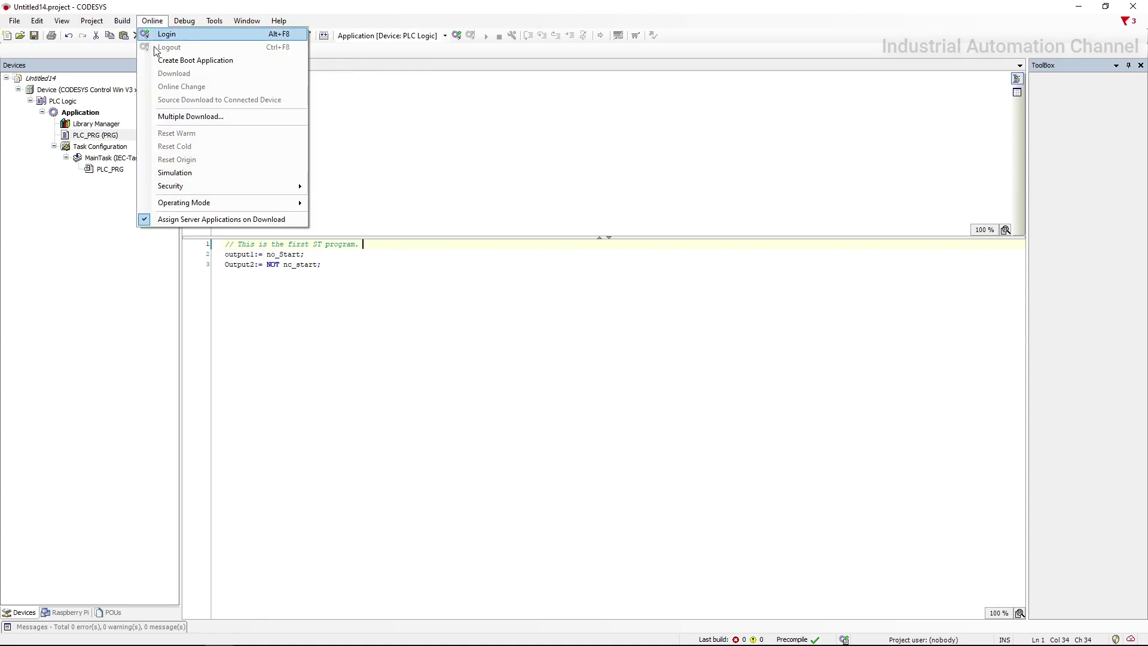
click(174, 173)
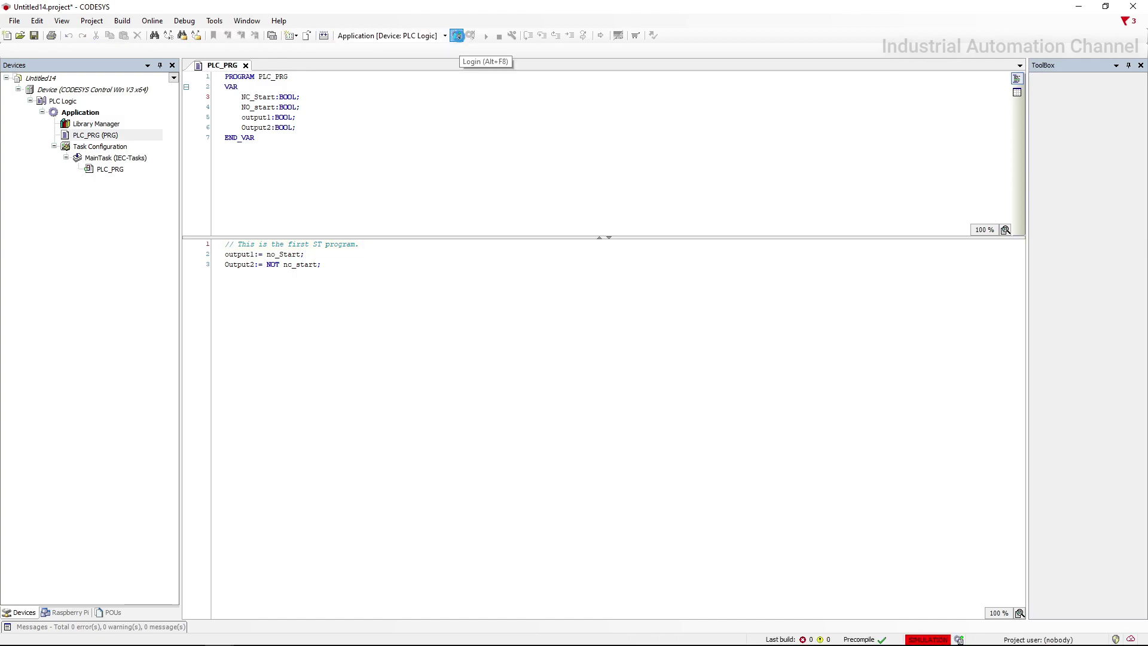
click(456, 34)
click(549, 355)
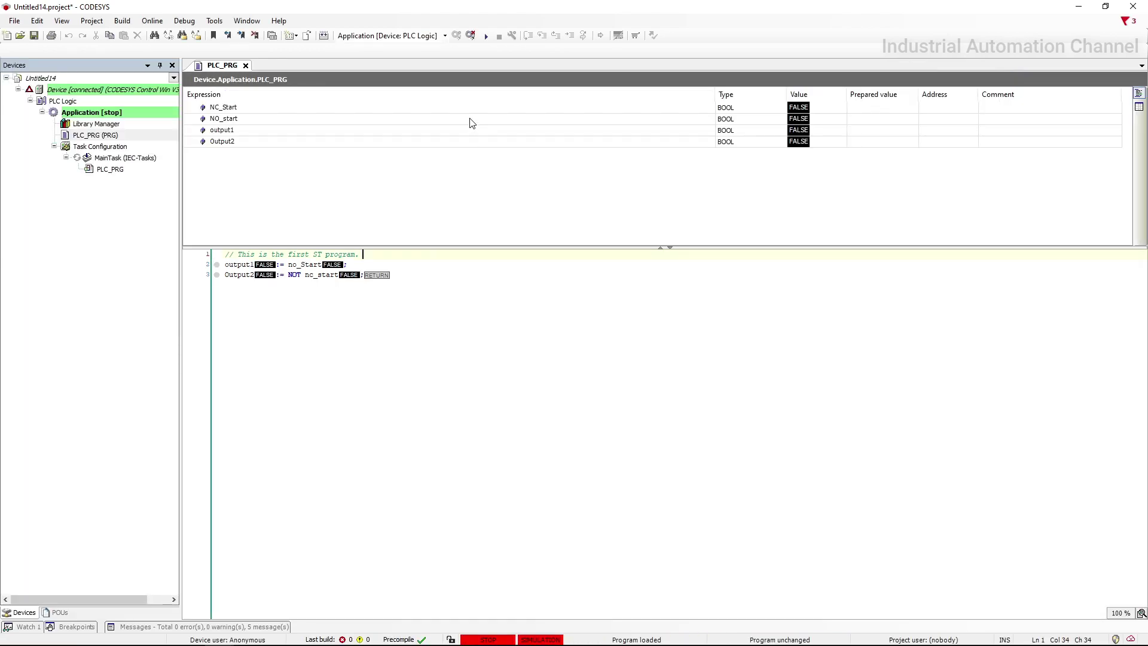
click(486, 34)
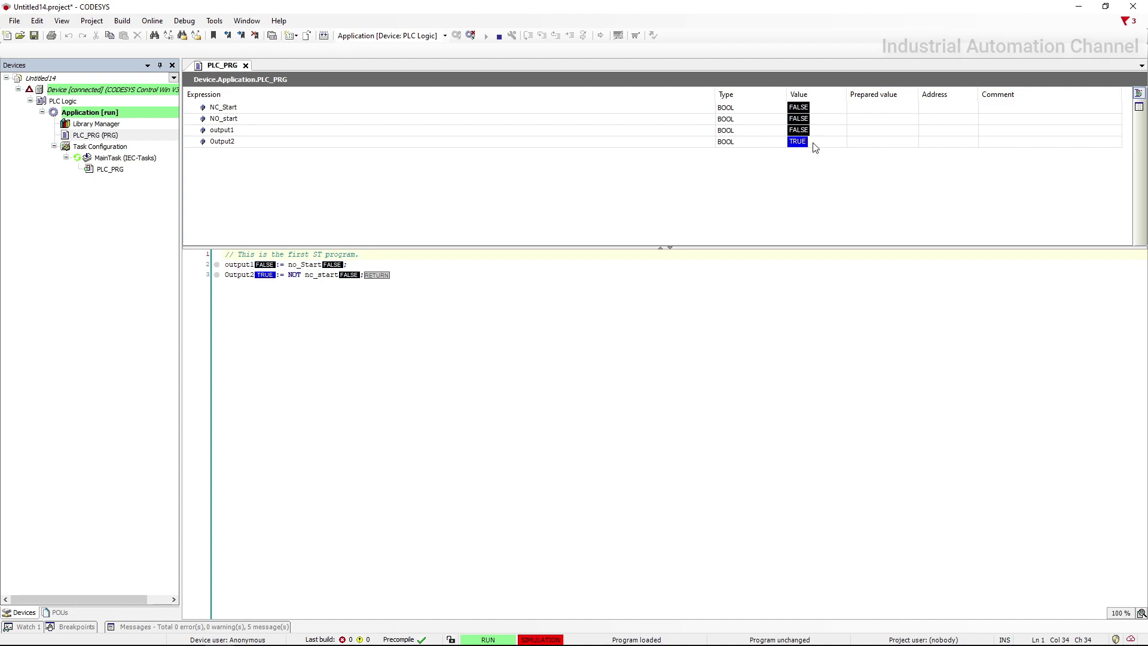
Prepare TRUE for NC_Start and NO_start and write the values with Debug > Write Values.
click(862, 110)
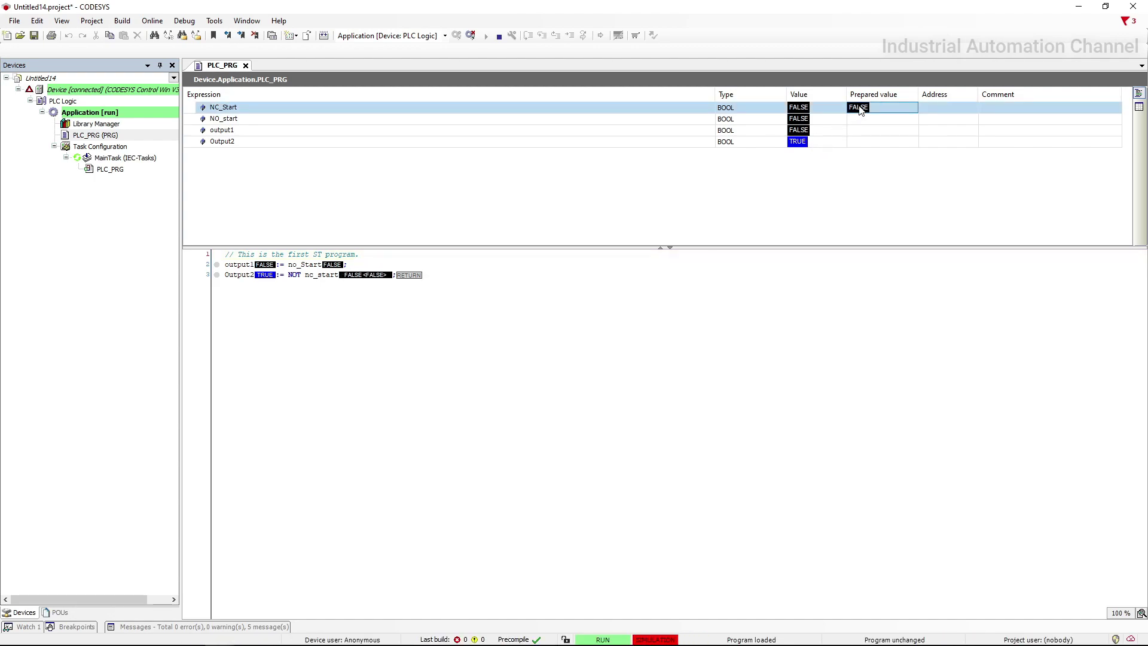
click(859, 110)
click(859, 121)
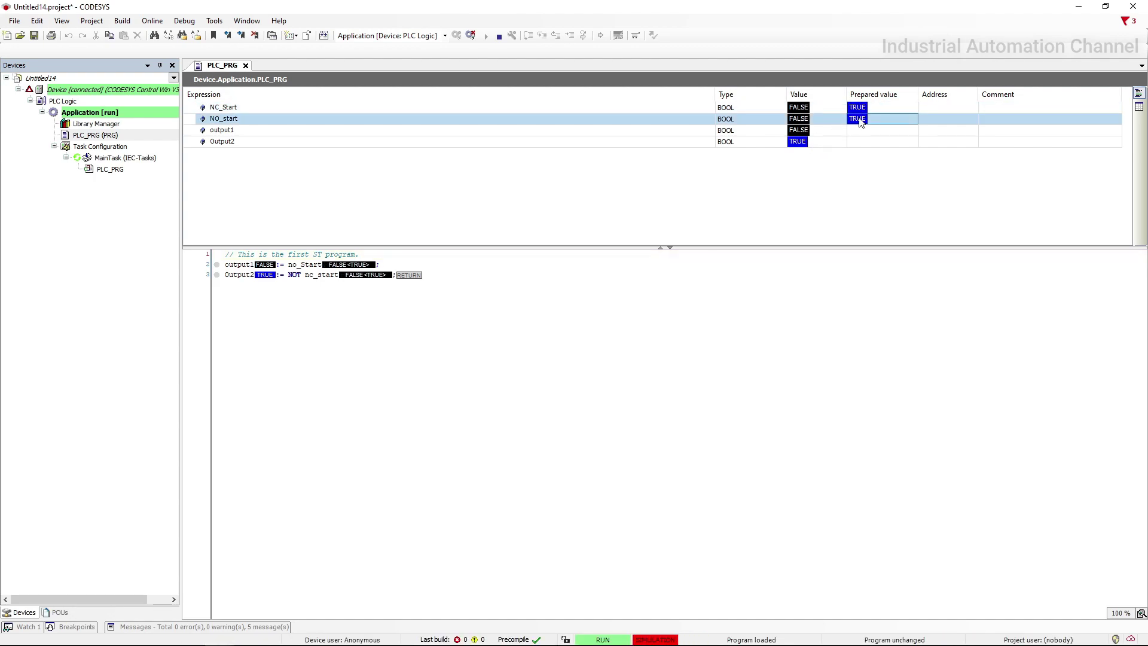
click(184, 20)
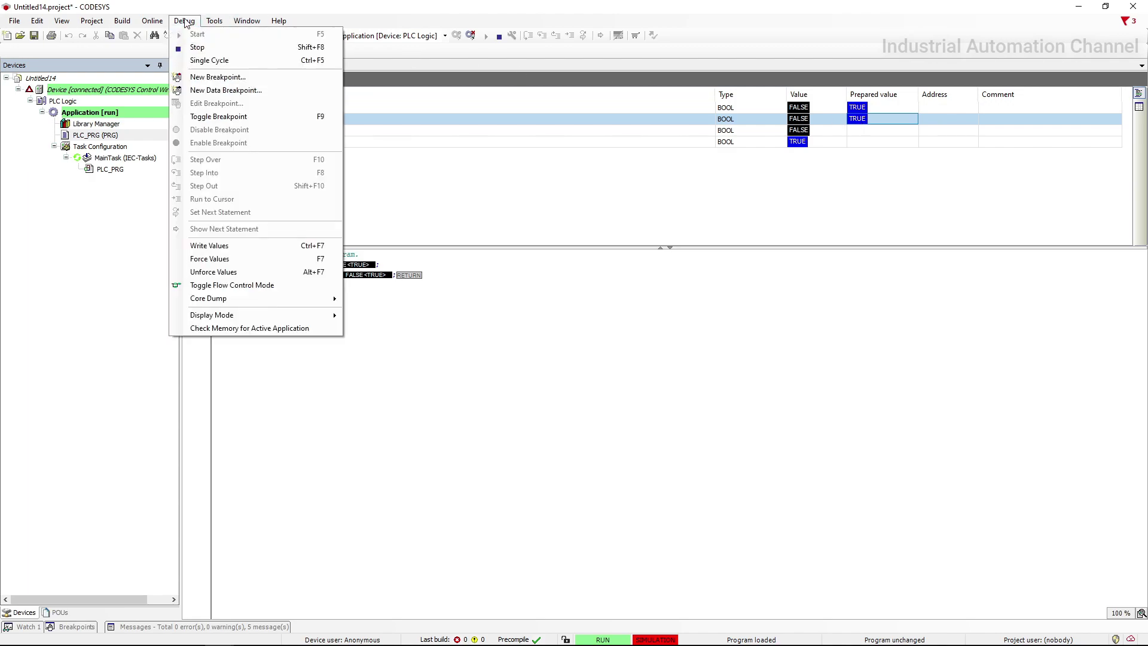
click(209, 247)
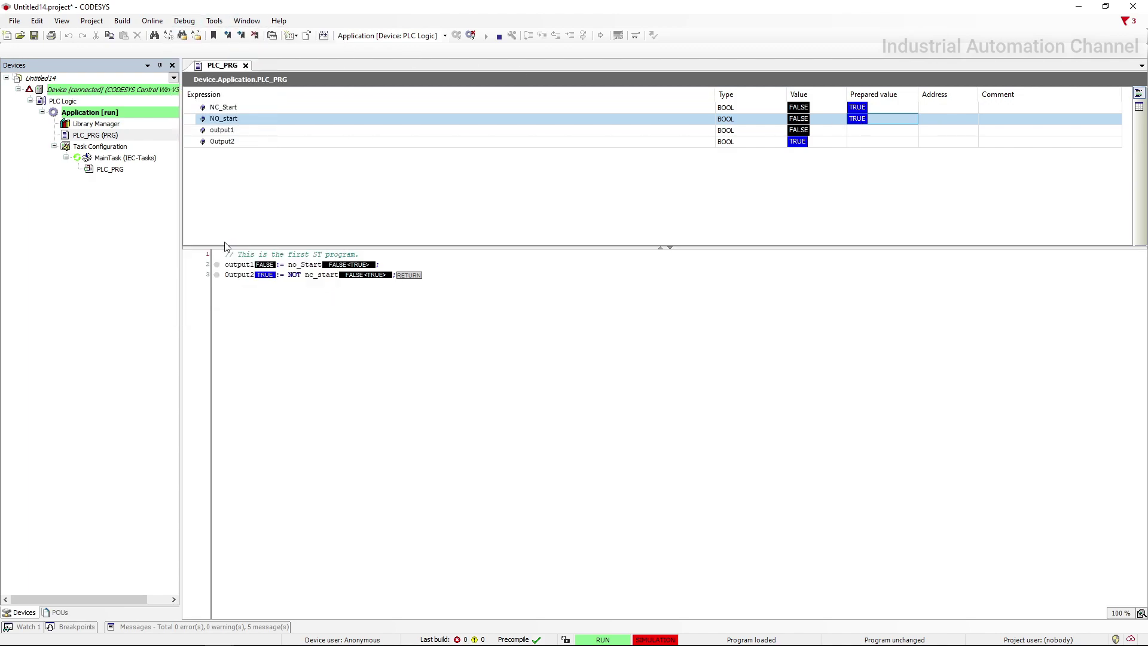
click(774, 164)
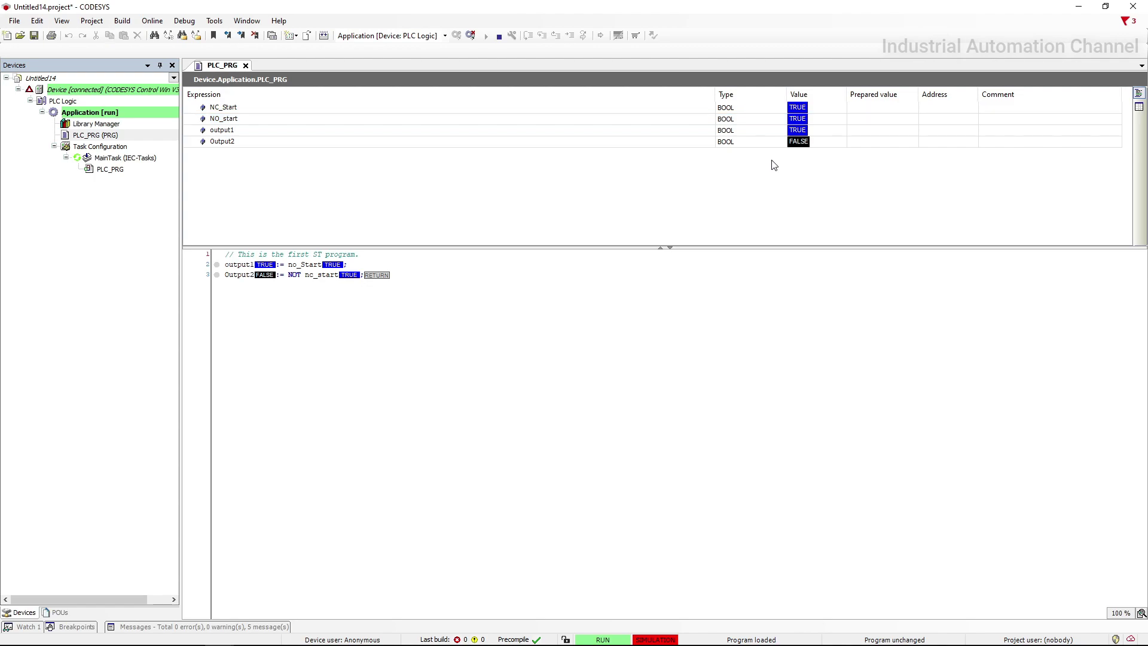